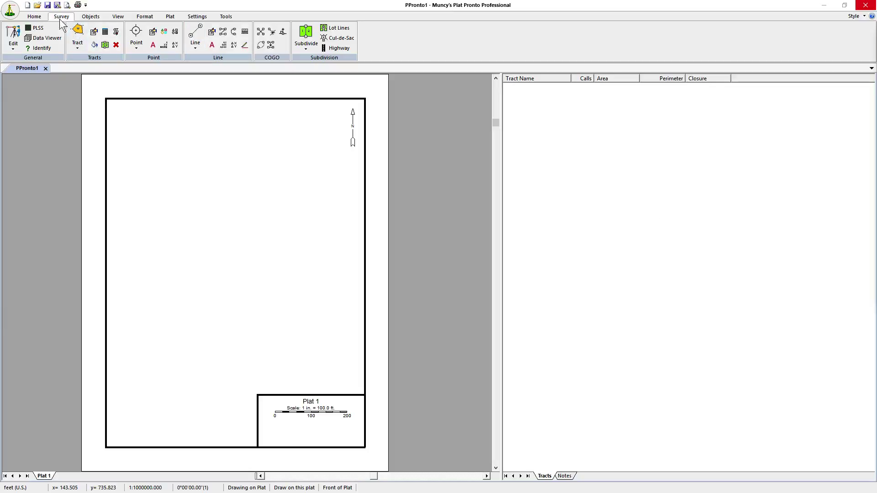
# Start a new tract named "Tract 1" and describe its first beginning point as "a white oak".
pyautogui.click(77, 32)
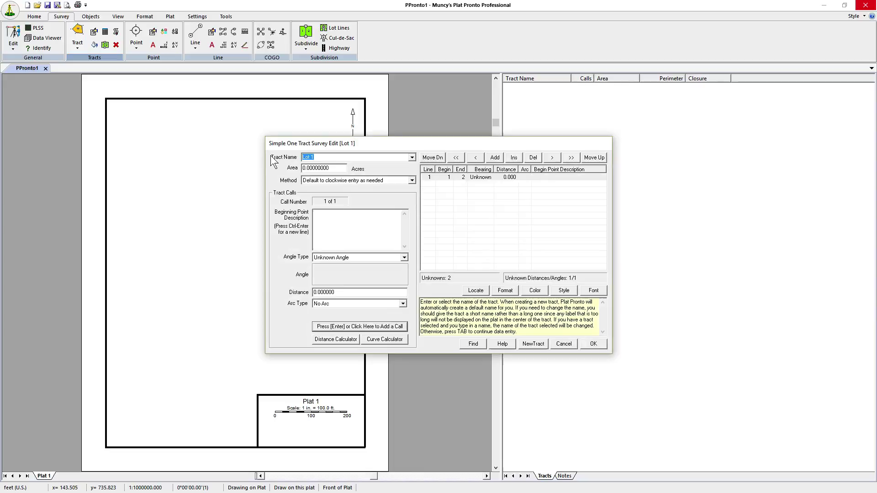
pyautogui.write('Tract 1')
pyautogui.press('Tab')
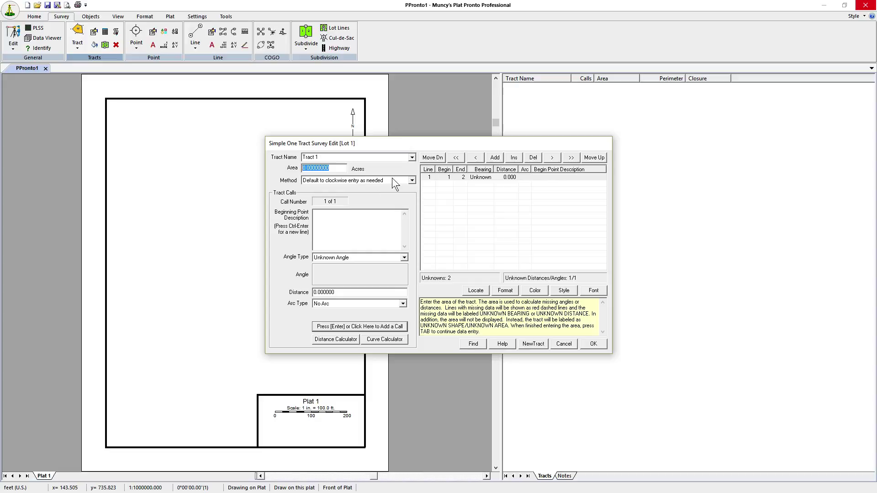
pyautogui.click(329, 213)
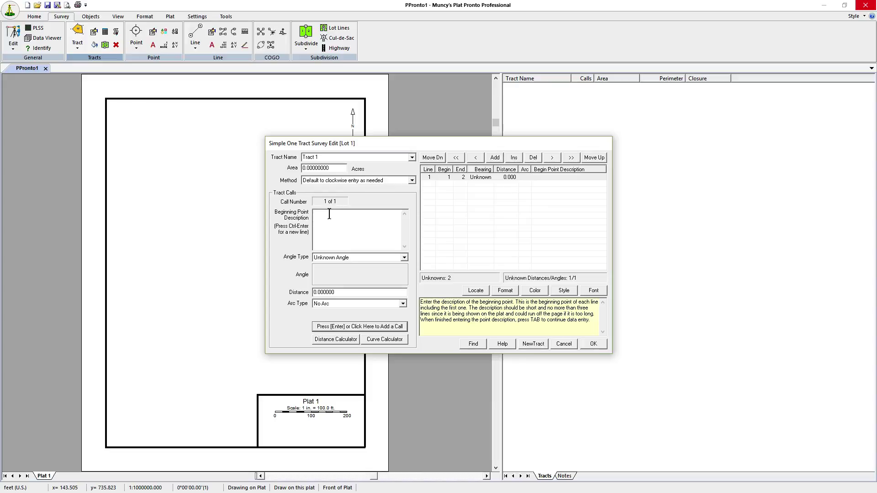
pyautogui.write('a white oak')
pyautogui.press('Tab')
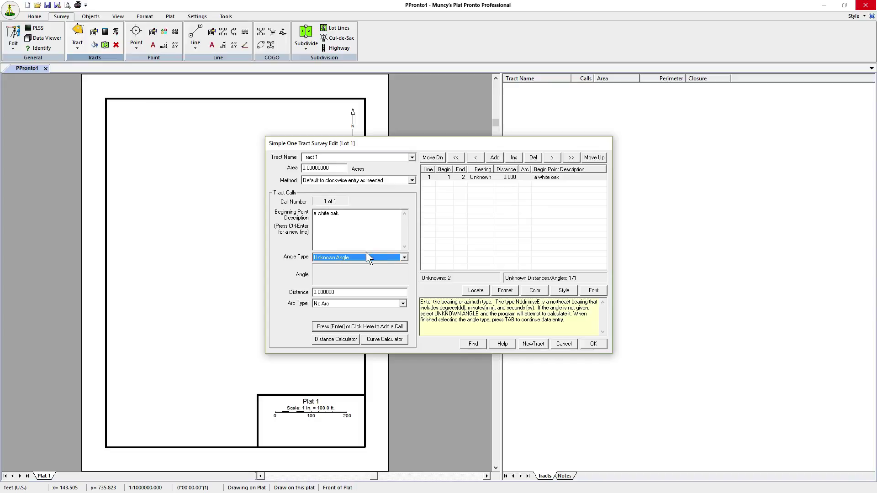
# Enter the first call with bearing S50°51'06"E and distance 254.07 feet, and add it to the tract.
pyautogui.press('s')
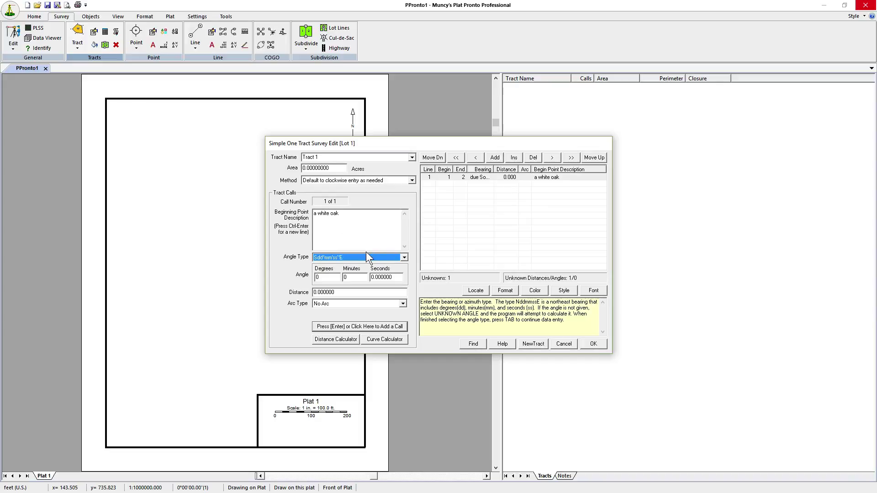
pyautogui.press('Tab')
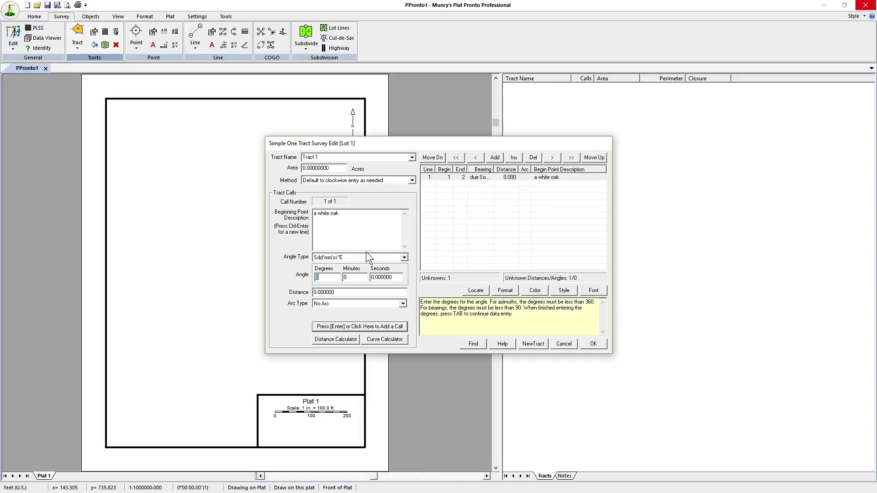
pyautogui.write('50')
pyautogui.press('Tab')
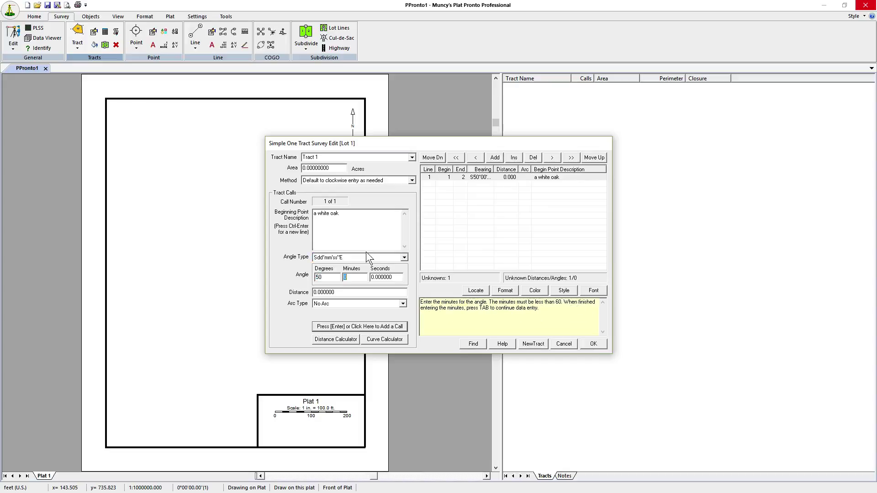
pyautogui.write('51')
pyautogui.press('Tab')
pyautogui.write('06')
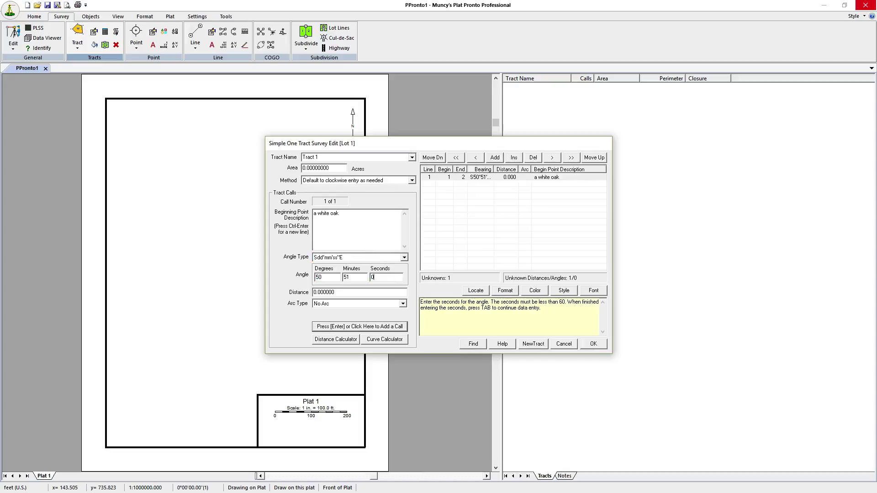
pyautogui.press('Tab')
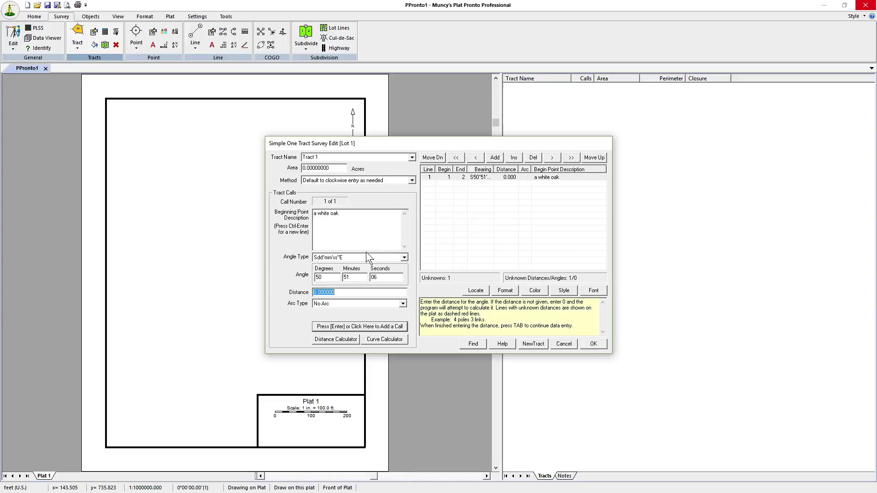
pyautogui.write('254.07')
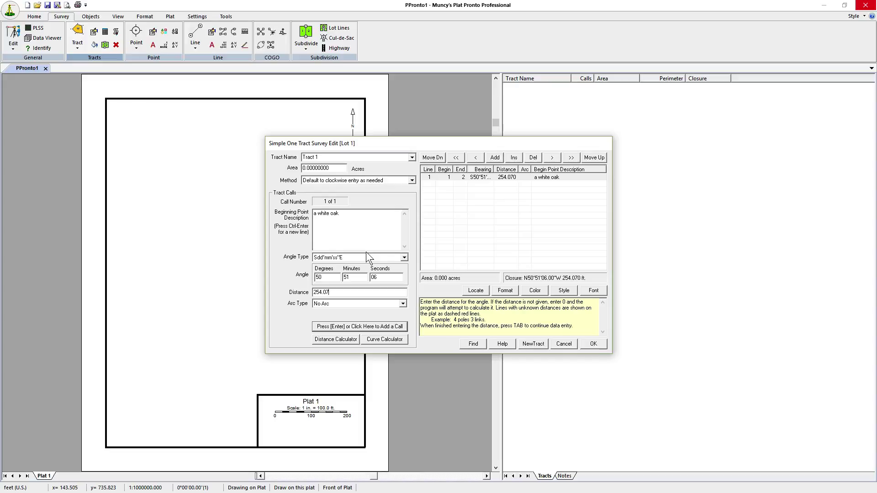
pyautogui.press('Return')
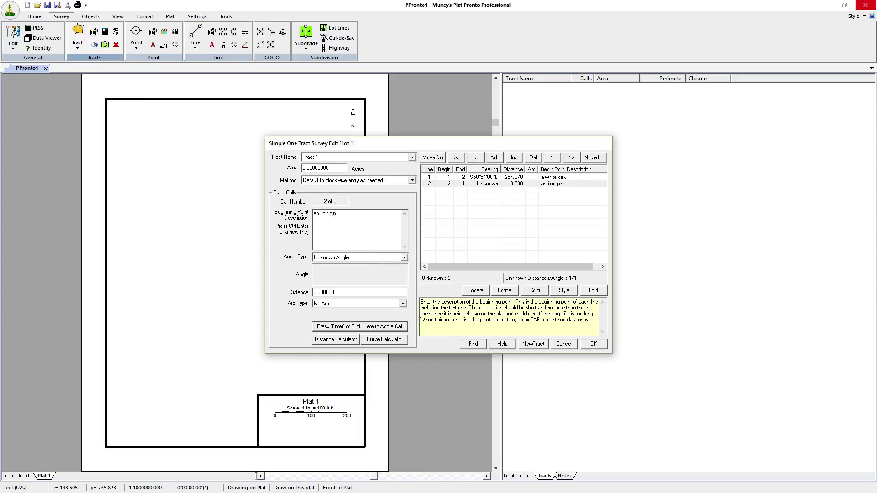
# Add the second call, beginning at "an iron pin", with bearing S7°05'45"W and distance 265.98 feet.
pyautogui.press('Tab')
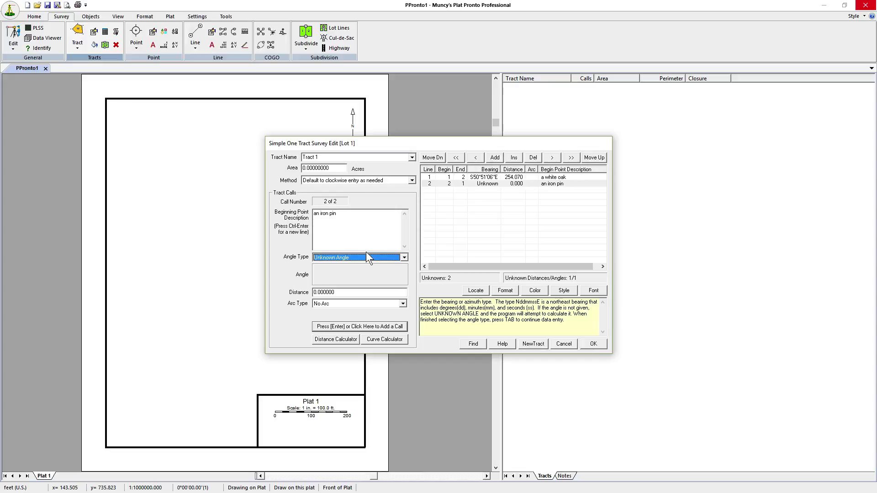
pyautogui.press('s')
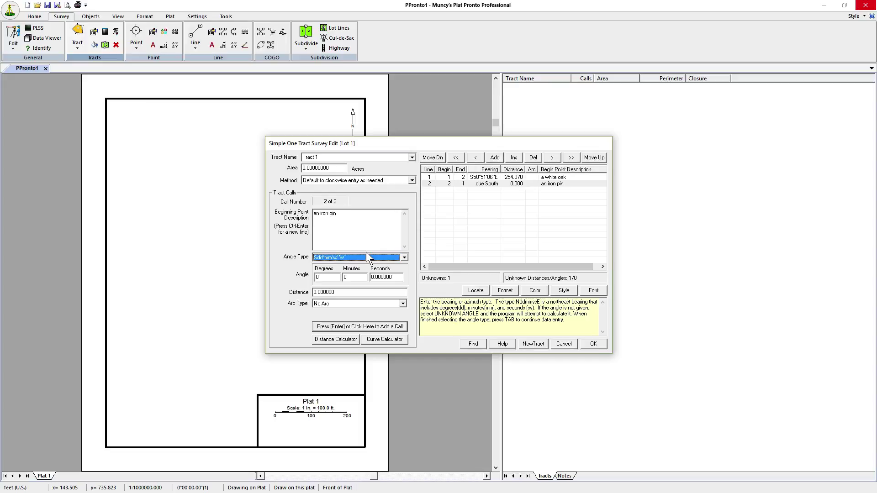
pyautogui.press('Tab')
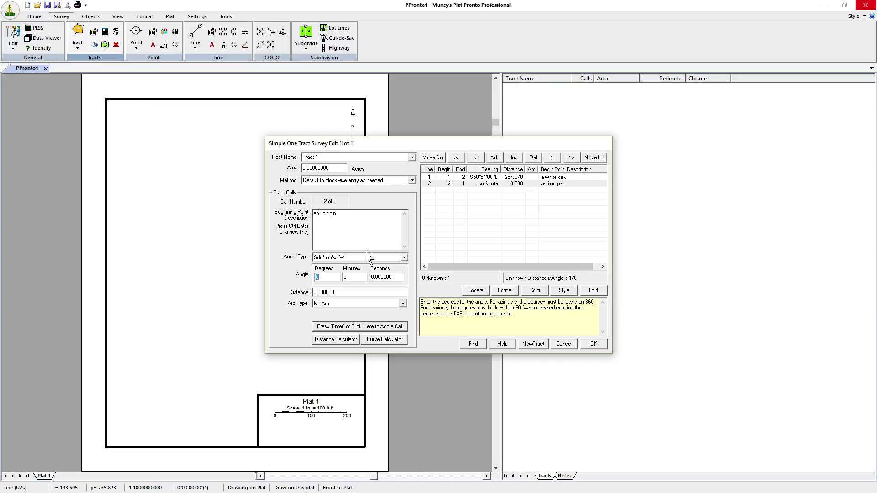
pyautogui.write('7')
pyautogui.press('Tab')
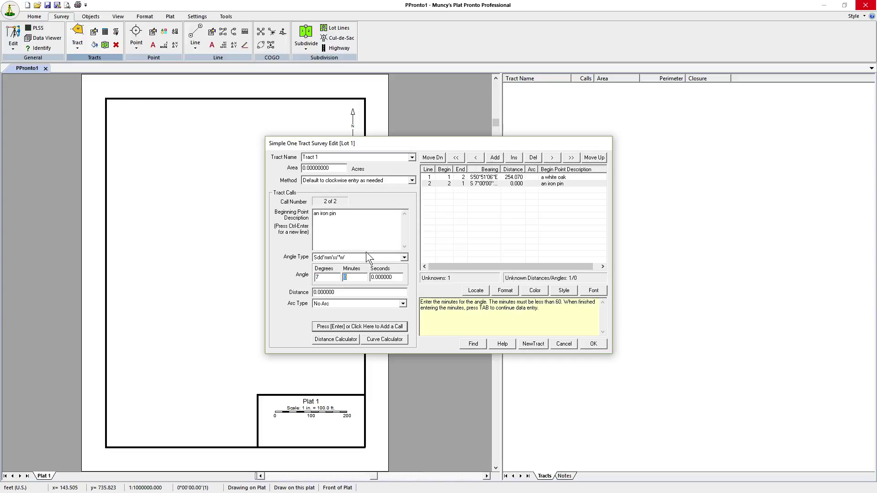
pyautogui.press('Tab')
pyautogui.write('45')
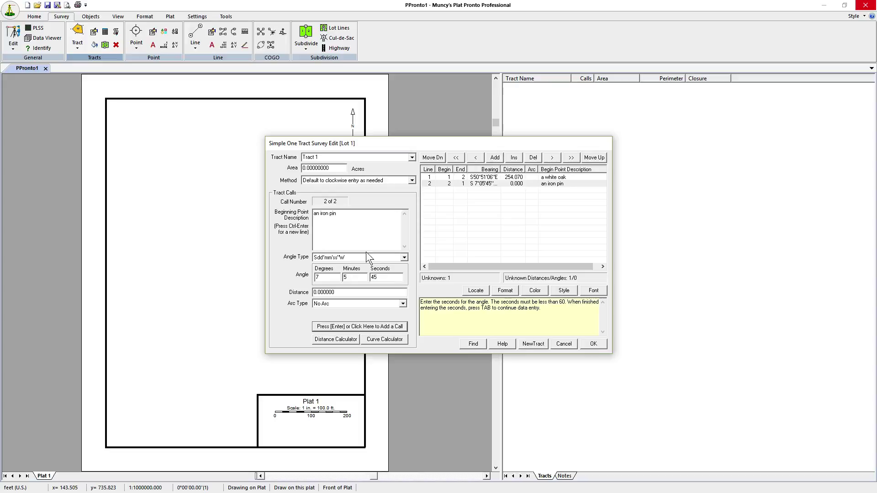
pyautogui.press('Tab')
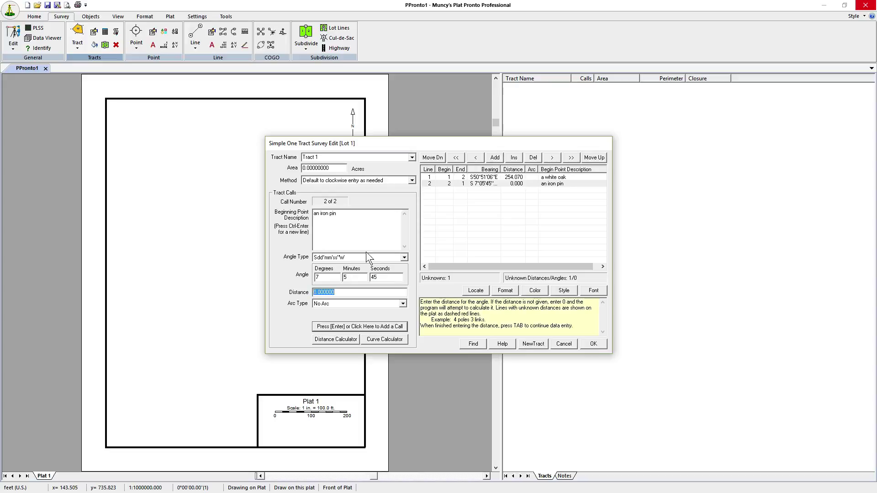
pyautogui.write('265')
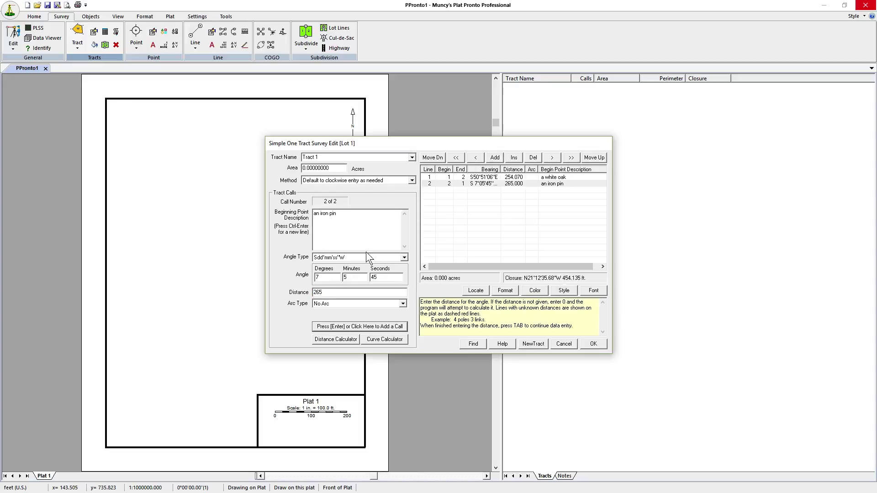
pyautogui.write('.98')
pyautogui.press('Return')
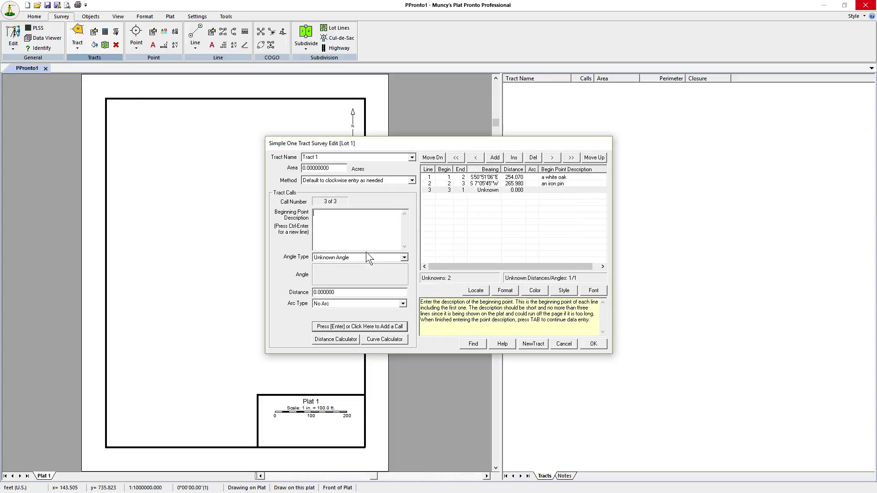
# Add the third call, beginning at "an iron pin", with bearing S88°29'35"W and distance 240.07 feet.
pyautogui.write('an iron pin')
pyautogui.press('Tab')
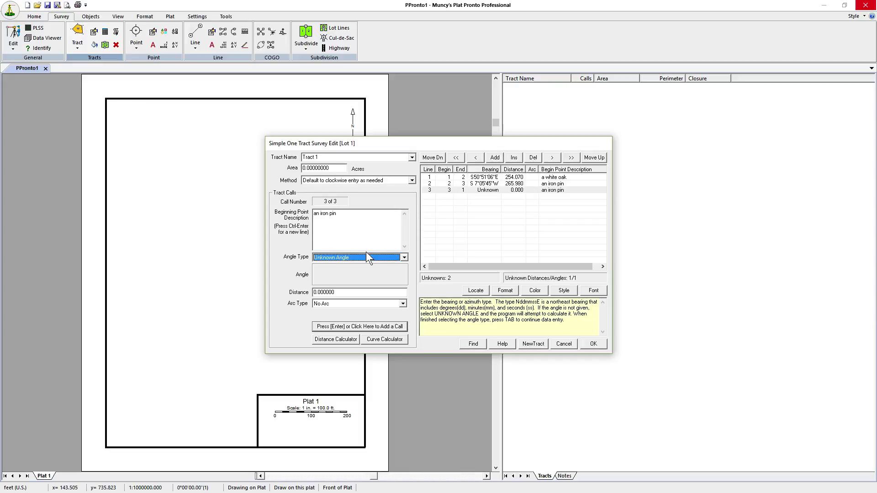
pyautogui.press('Down')
pyautogui.press('Tab')
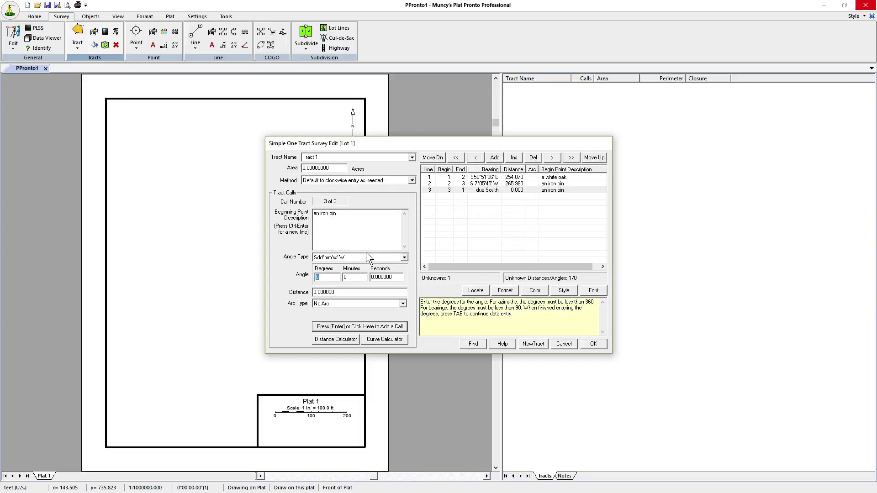
pyautogui.write('88')
pyautogui.press('Tab')
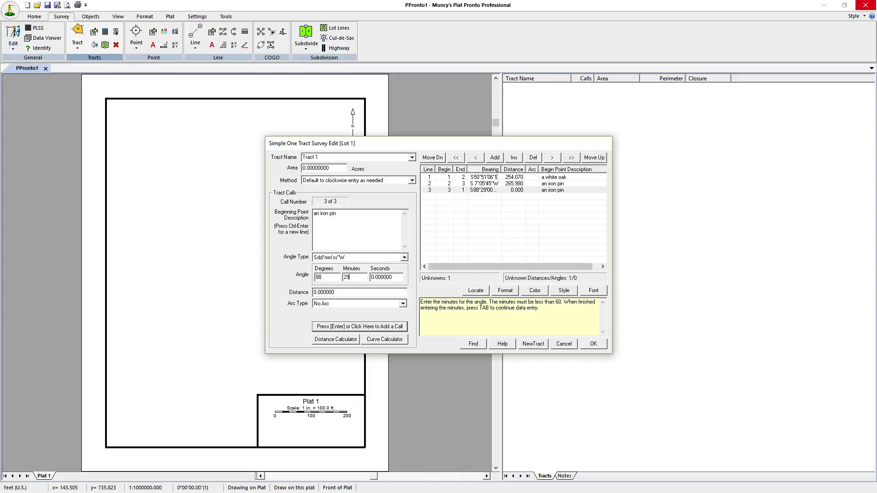
pyautogui.write('29')
pyautogui.press('Tab')
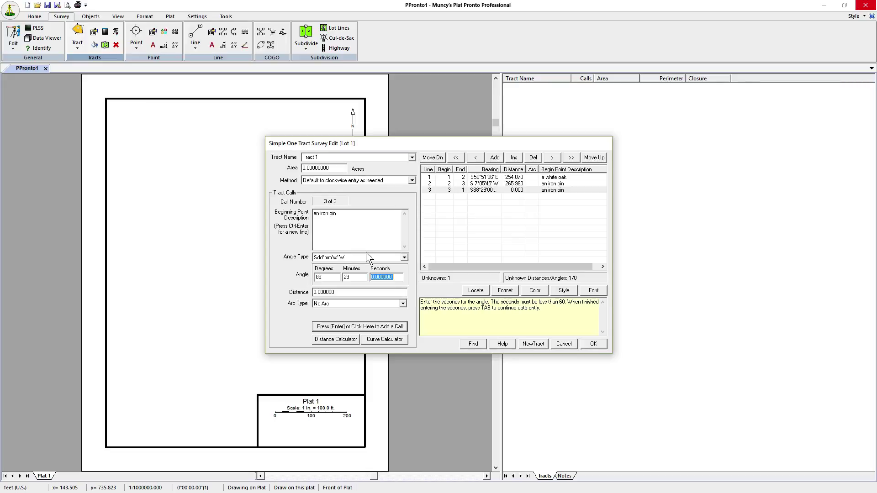
pyautogui.write('35')
pyautogui.press('Tab')
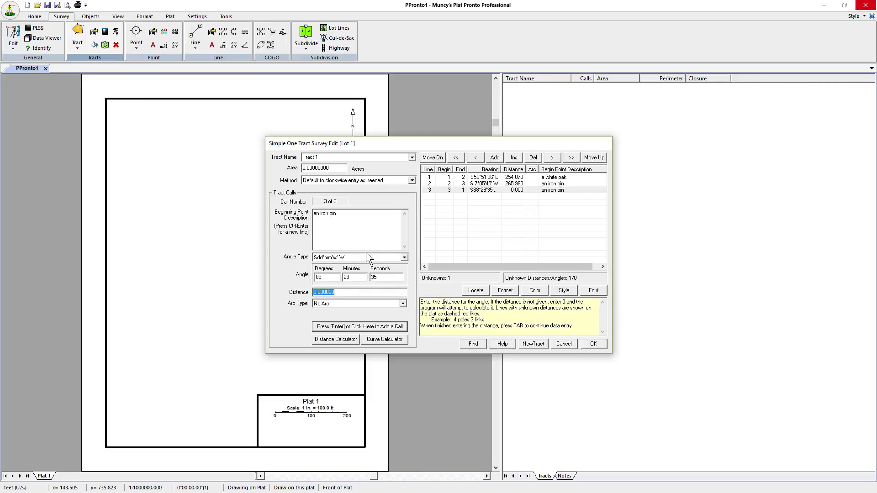
pyautogui.write('240')
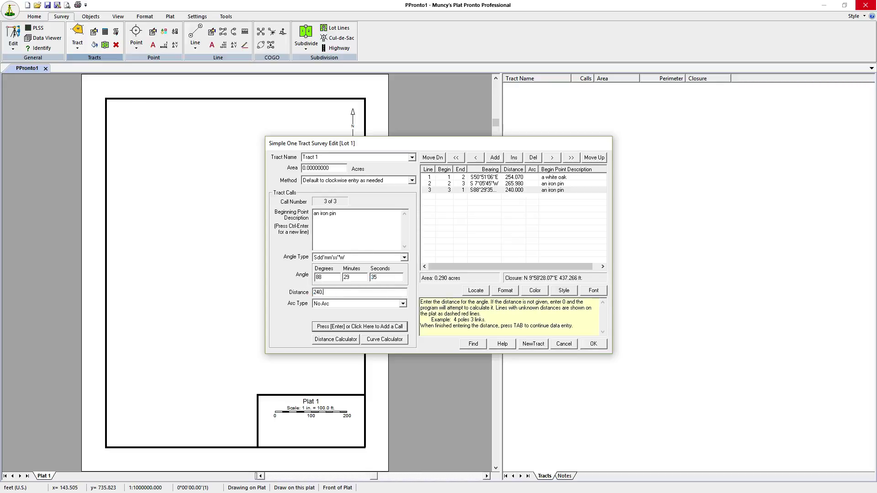
pyautogui.write('.07')
pyautogui.press('Return')
# Add the fourth call, beginning at "an iron pin", with bearing N33°19'57"W and distance 229.77 feet.
pyautogui.write('a')
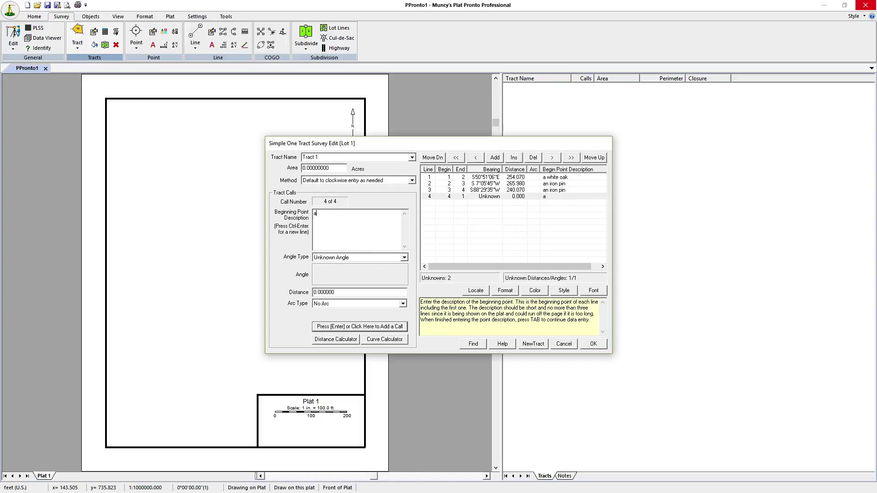
pyautogui.write('n iron pin')
pyautogui.press('Tab')
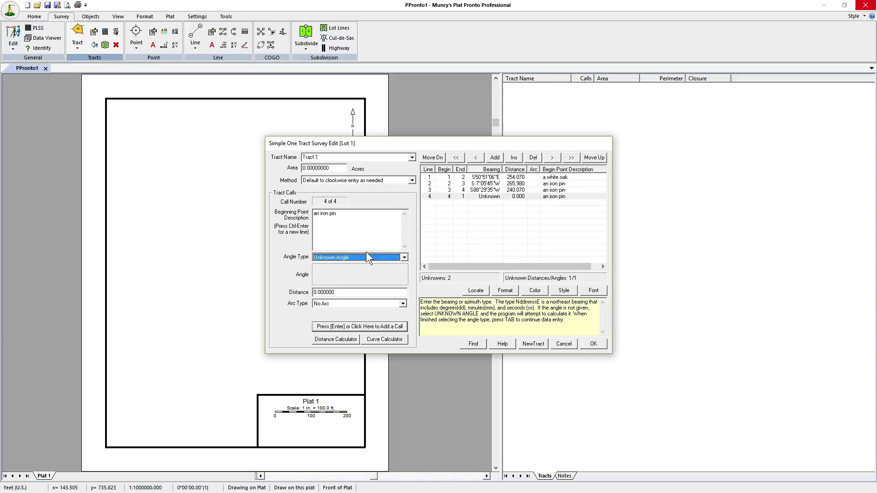
pyautogui.press('n')
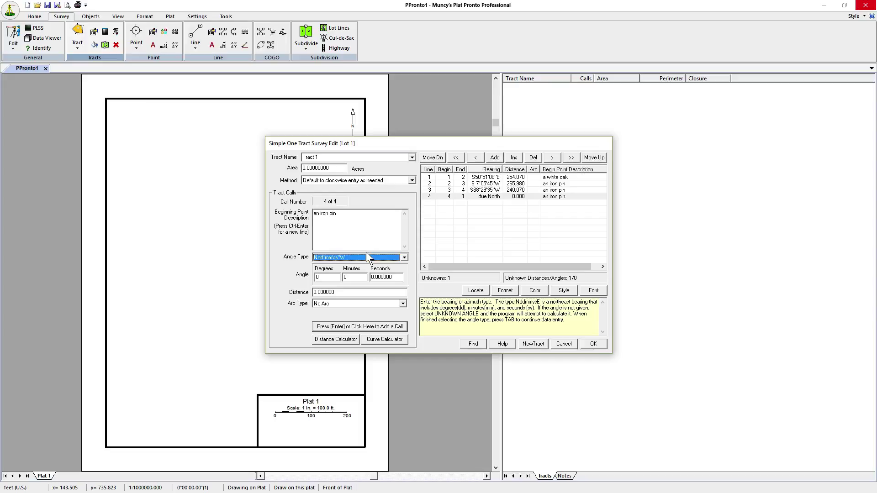
pyautogui.press('Tab')
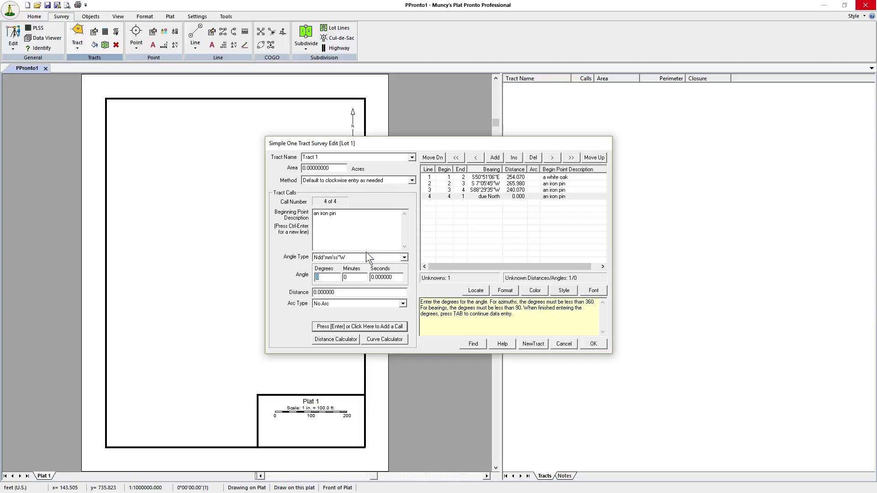
pyautogui.write('33')
pyautogui.press('Tab')
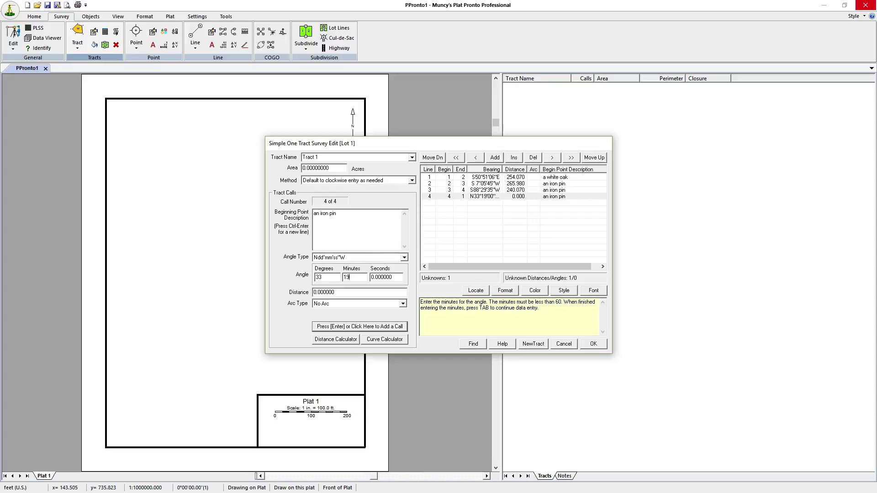
pyautogui.press('Tab')
pyautogui.write('57')
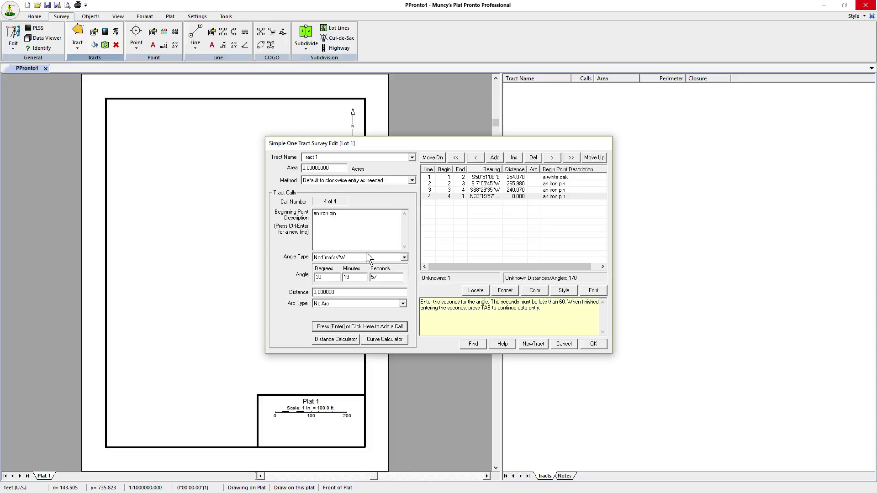
pyautogui.press('Tab')
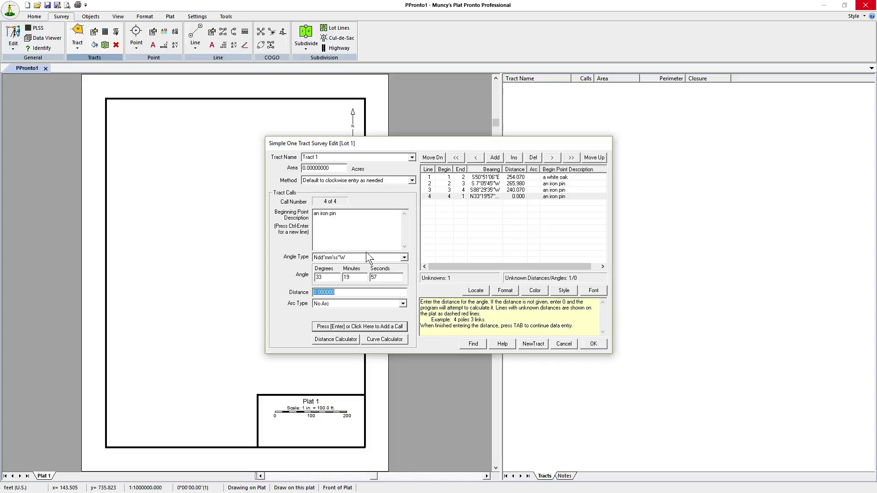
pyautogui.write('229')
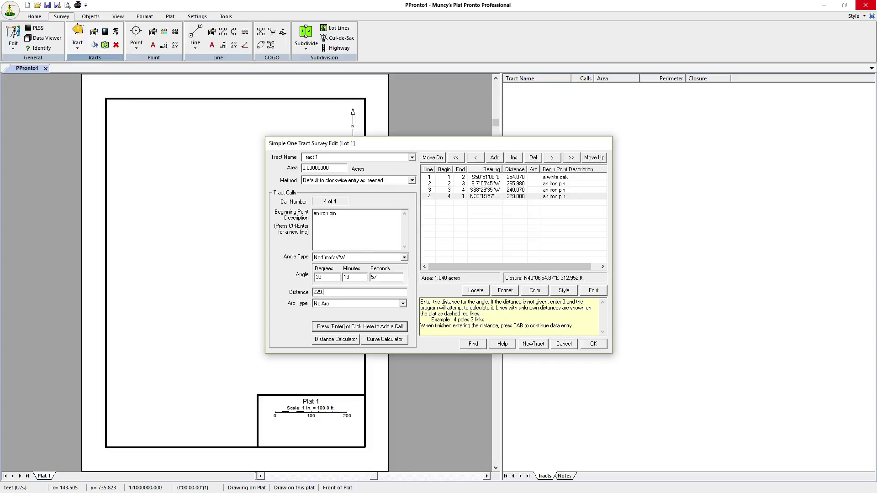
pyautogui.write('.77')
pyautogui.press('Return')
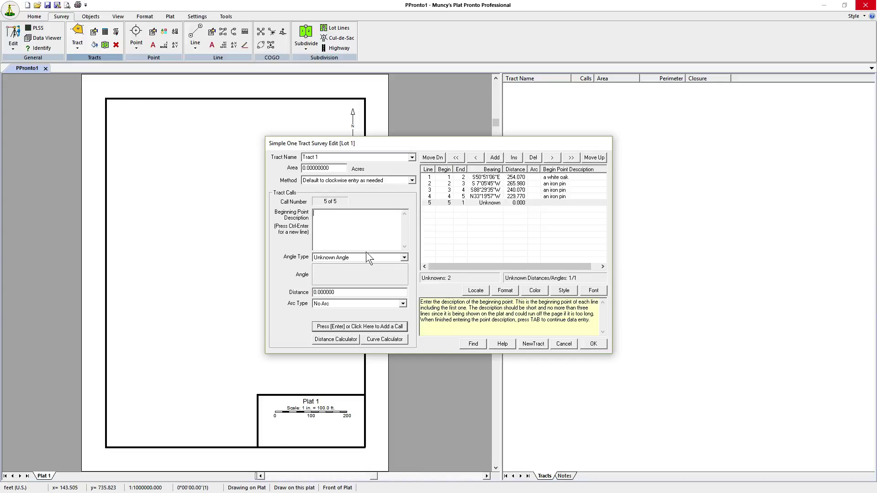
# Add the fifth call, beginning at "an iron pin", with bearing N11°36'40"E and distance 181.77 feet.
pyautogui.write('an iron pin')
pyautogui.press('Tab')
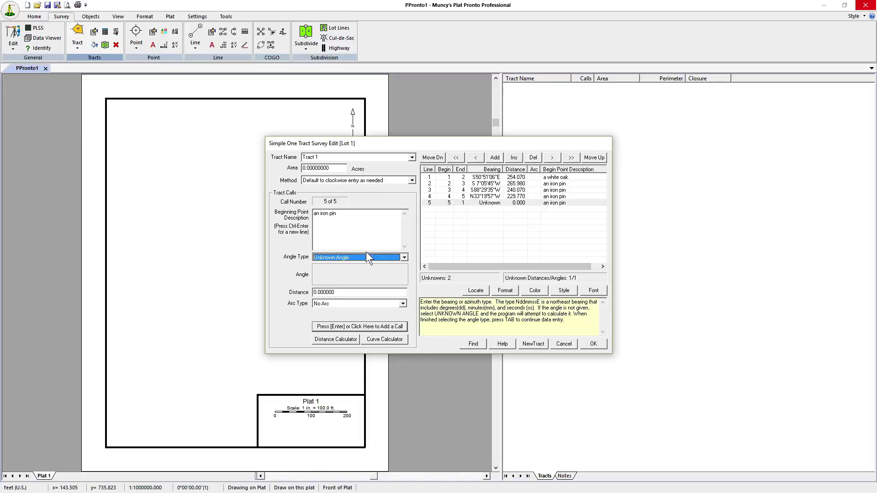
pyautogui.press('n')
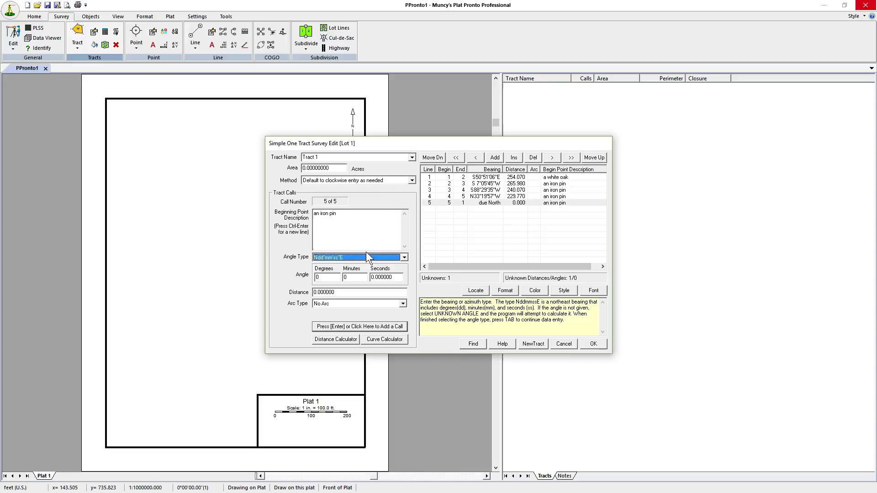
pyautogui.press('Tab')
pyautogui.write('11')
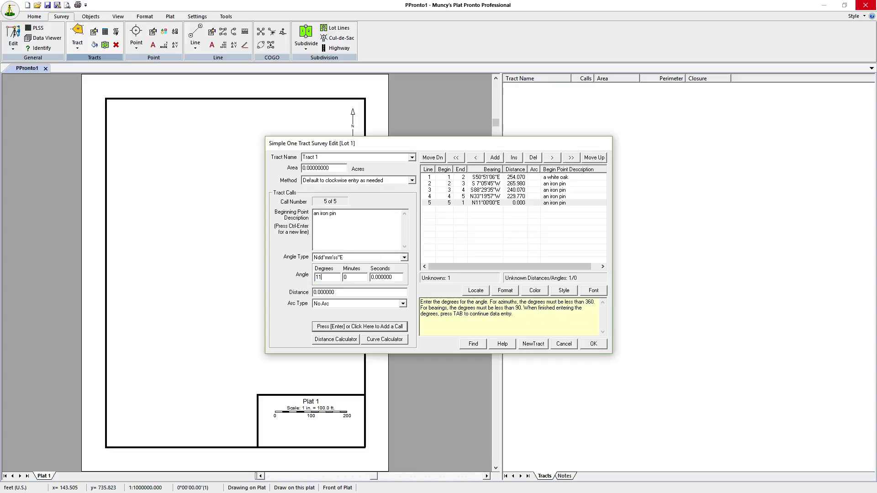
pyautogui.press('Tab')
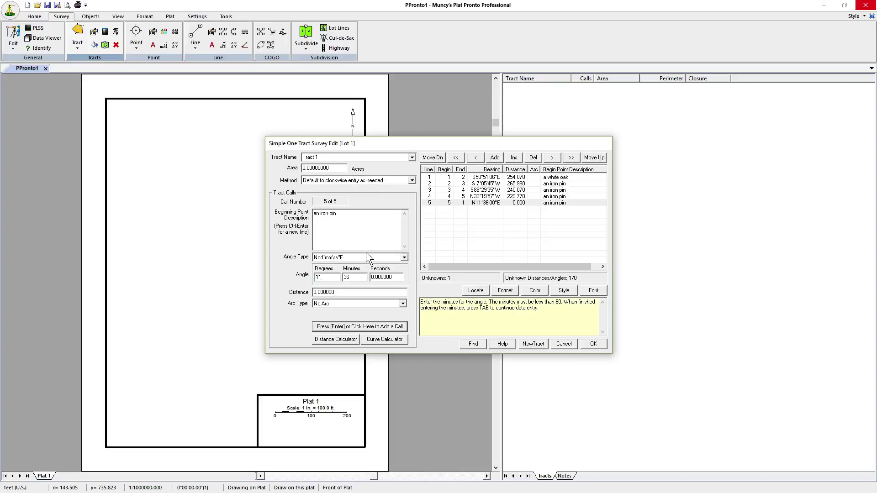
pyautogui.press('Tab')
pyautogui.write('40')
pyautogui.press('Tab')
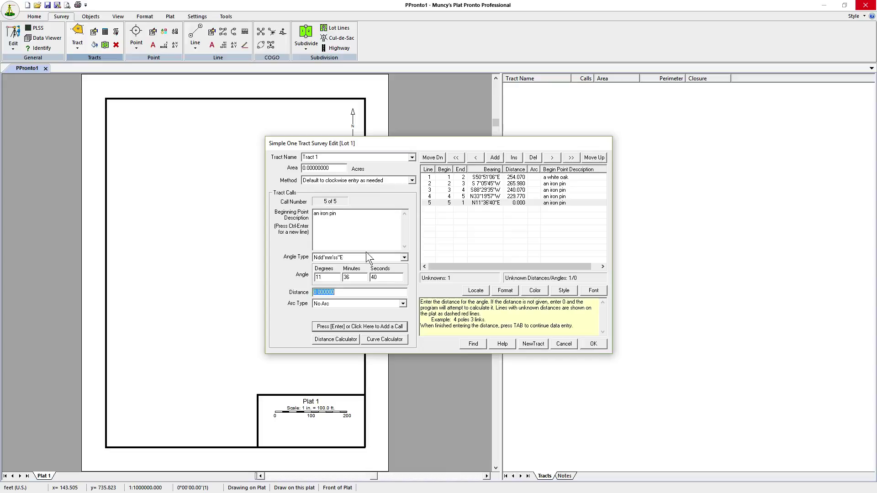
pyautogui.write('18')
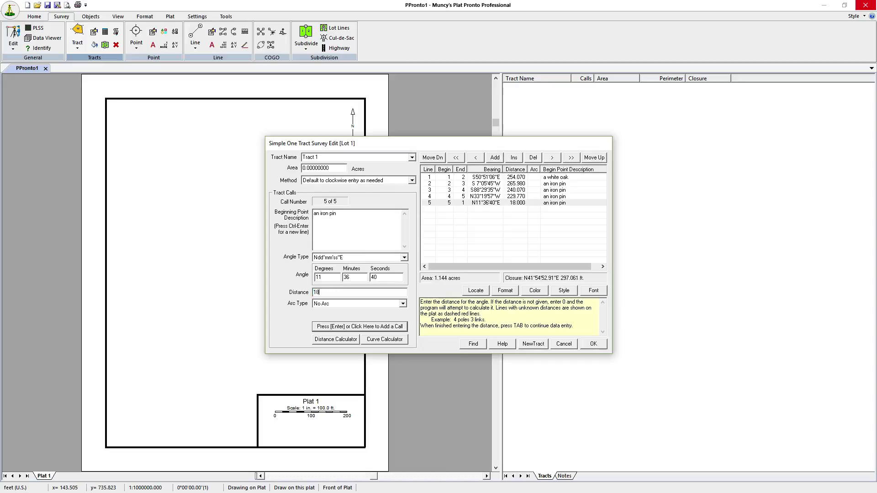
pyautogui.write('1.77')
pyautogui.press('Return')
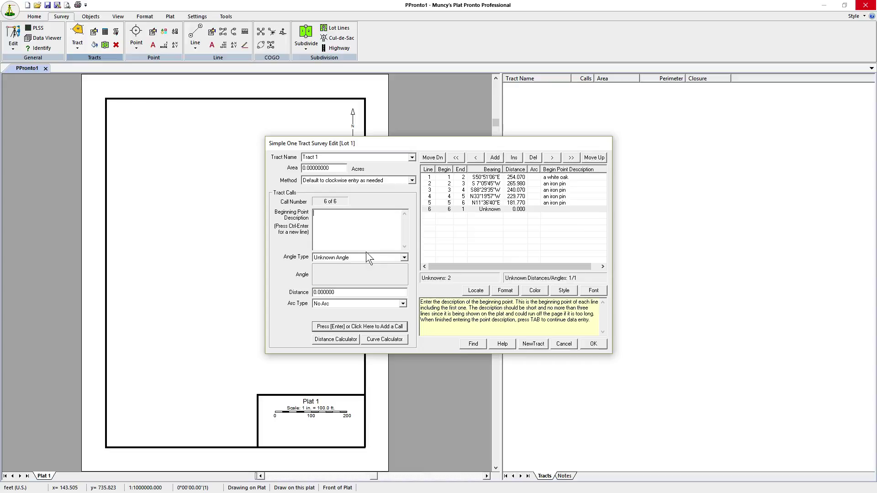
# Enter the sixth call, beginning at "an iron pin", with bearing N69°52'24"E and distance 176.24 feet, and accept the survey to draw the tract.
pyautogui.write('n')
pyautogui.write('an iron')
pyautogui.write(' pin')
pyautogui.press('Tab')
pyautogui.press('Down')
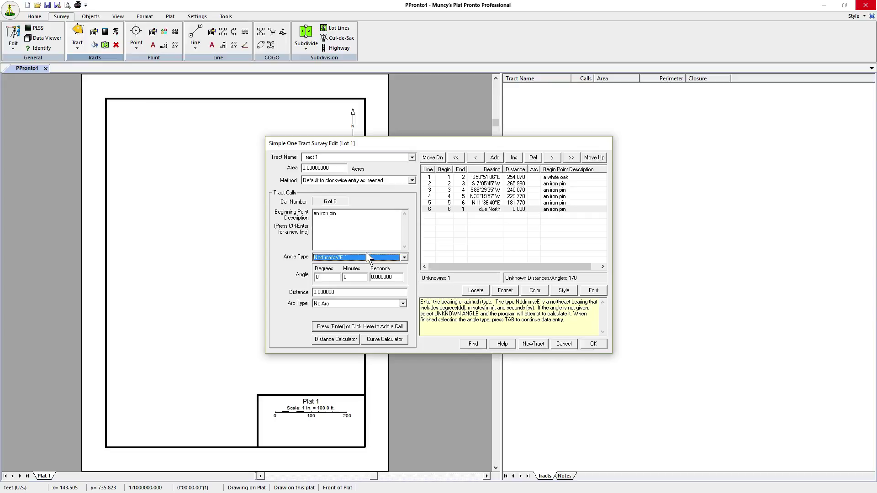
pyautogui.press('Tab')
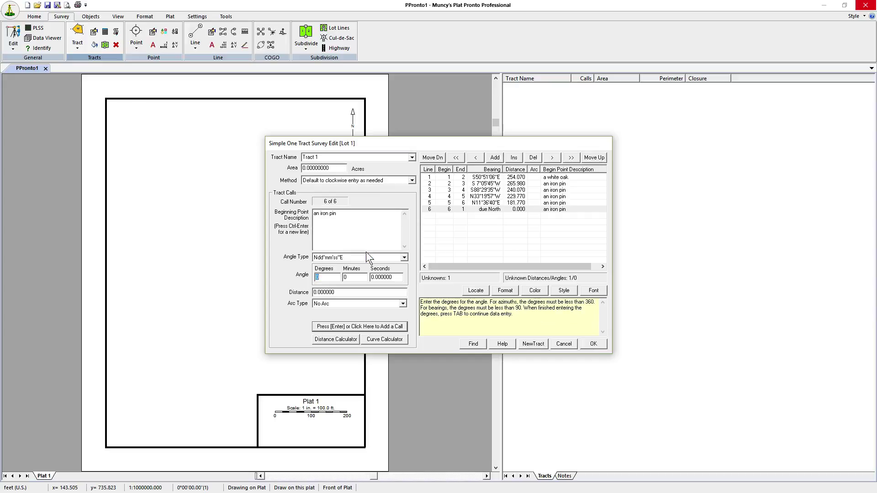
pyautogui.write('69')
pyautogui.press('Tab')
pyautogui.write('52')
pyautogui.press('Tab')
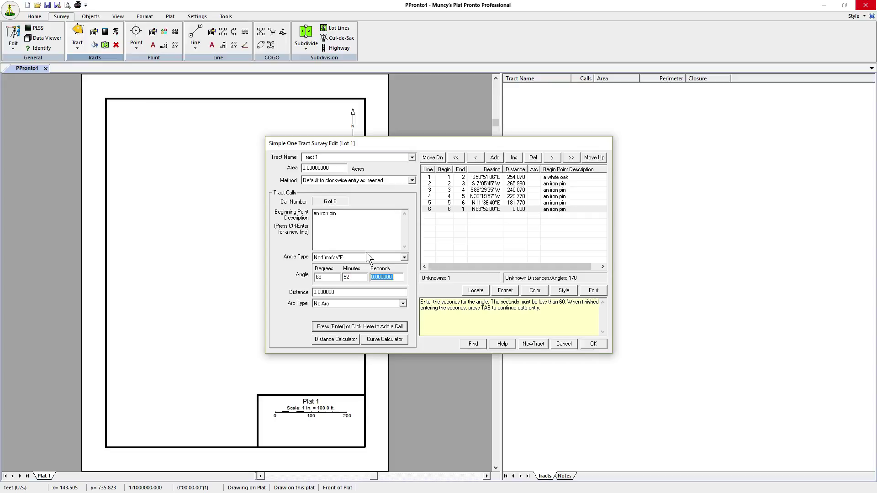
pyautogui.write('24')
pyautogui.press('Tab')
pyautogui.write('17')
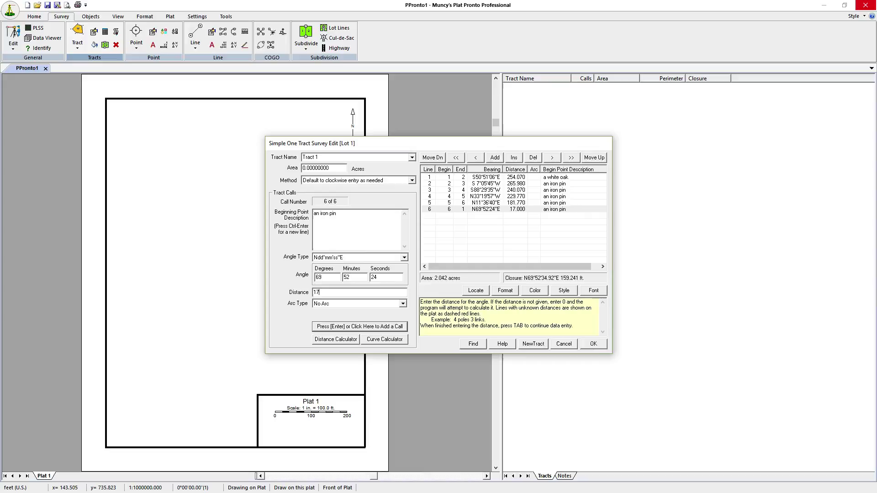
pyautogui.write('6.24')
pyautogui.click(595, 346)
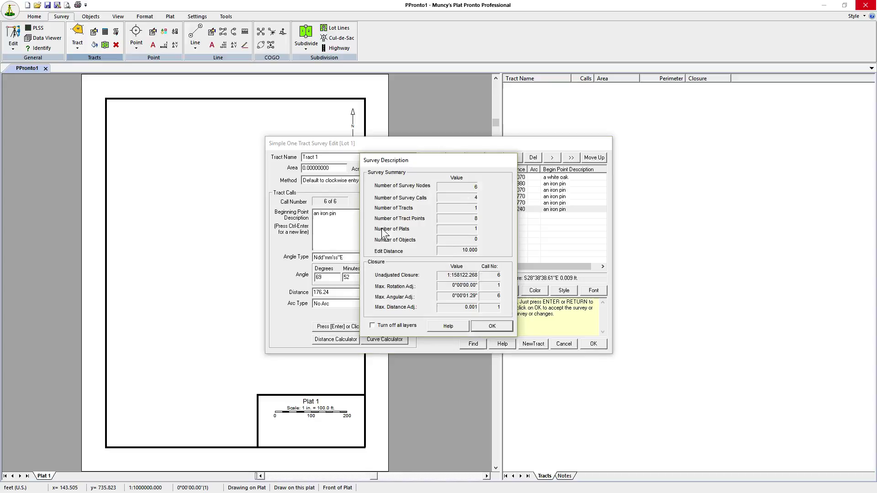
pyautogui.click(484, 326)
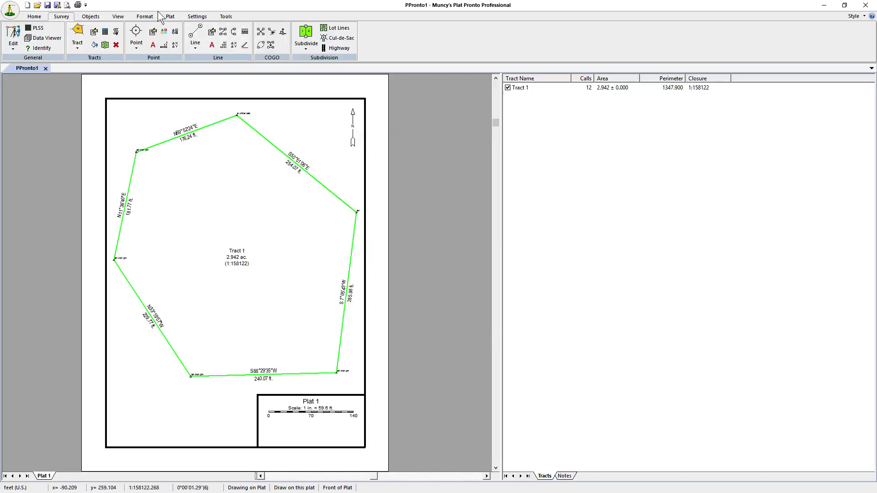
# Try a plat scale of 60 ft/in and settle on 80 ft/in.
pyautogui.click(118, 17)
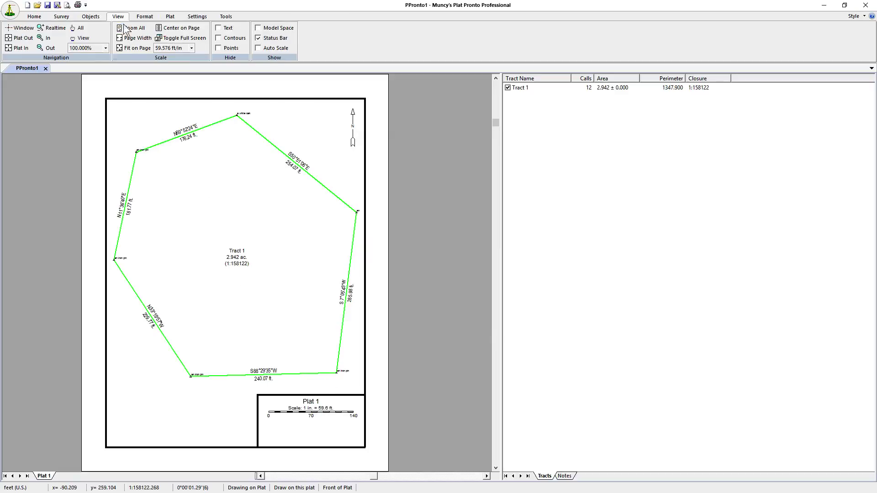
pyautogui.click(191, 47)
pyautogui.click(165, 60)
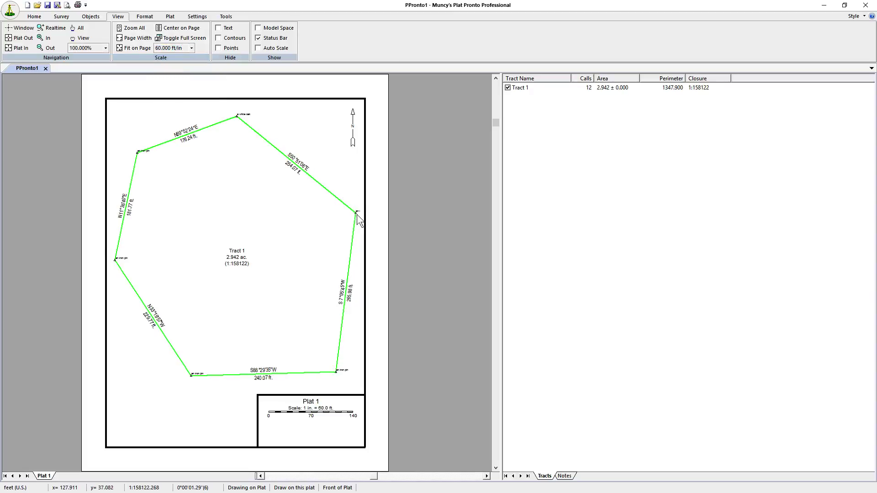
pyautogui.click(191, 48)
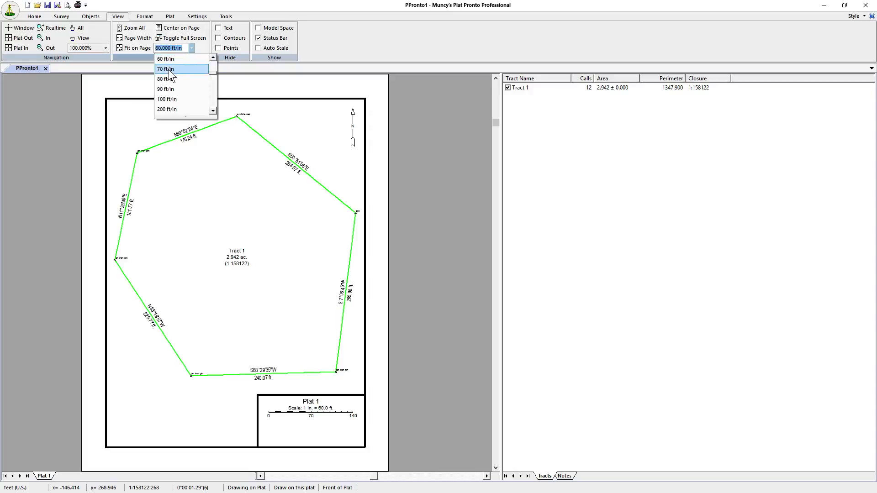
pyautogui.click(168, 79)
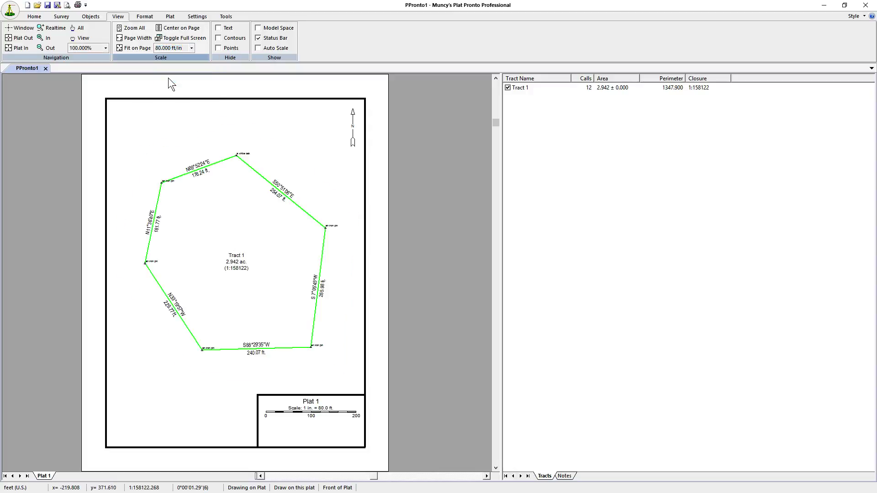